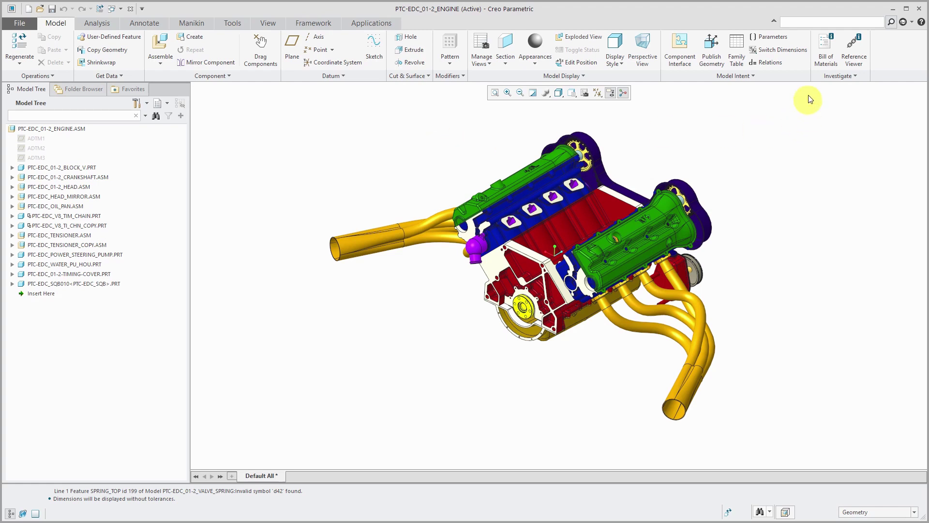
# Move Bill of Materials and Perspective View into the ribbon overflow
pyautogui.rightClick(832, 58)
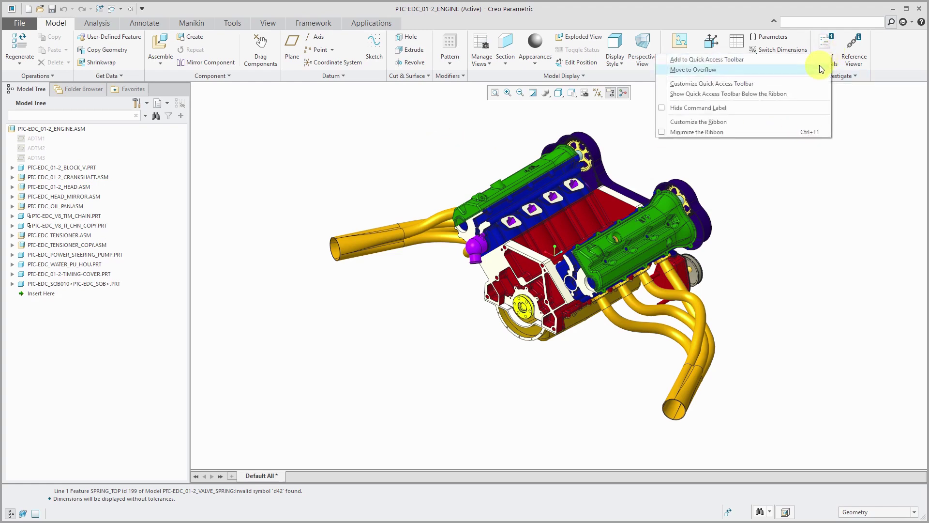
pyautogui.click(820, 67)
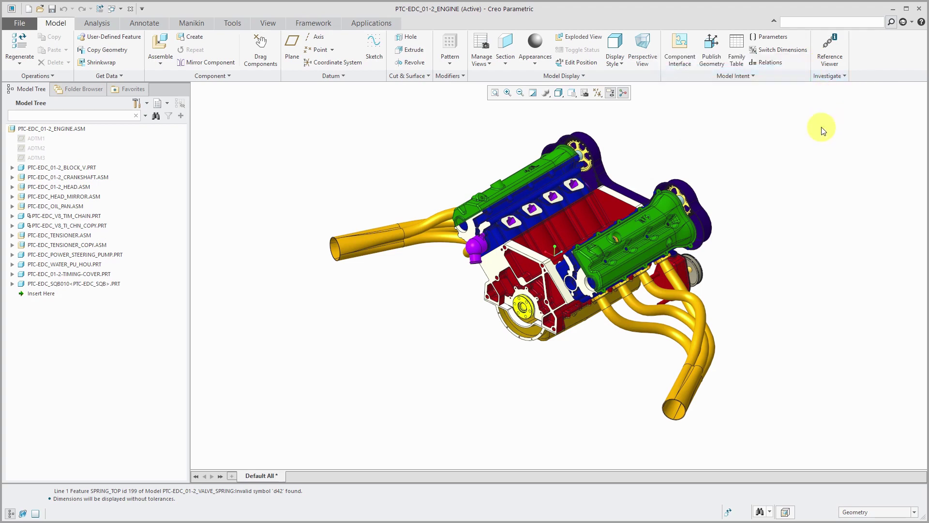
pyautogui.rightClick(650, 67)
pyautogui.click(677, 83)
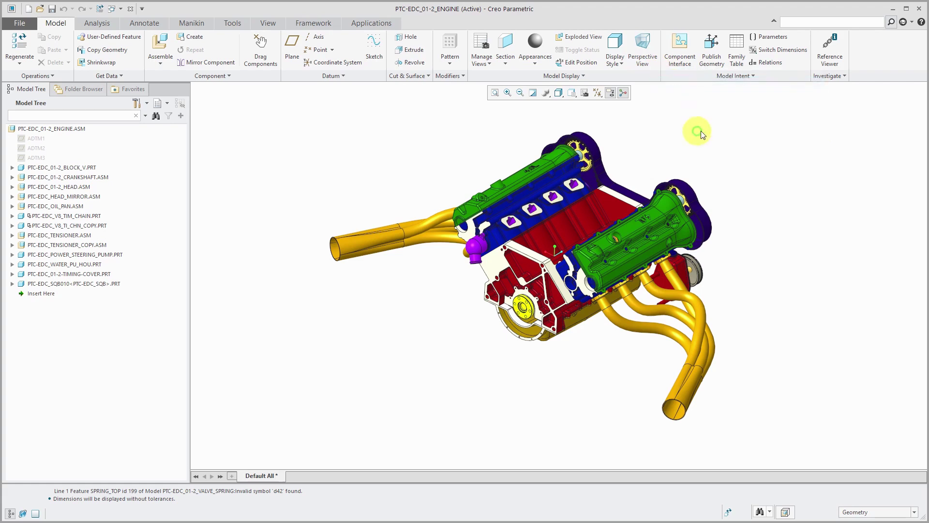
# Move Program from the Model Intent dropdown directly into the Model Intent group
pyautogui.click(712, 77)
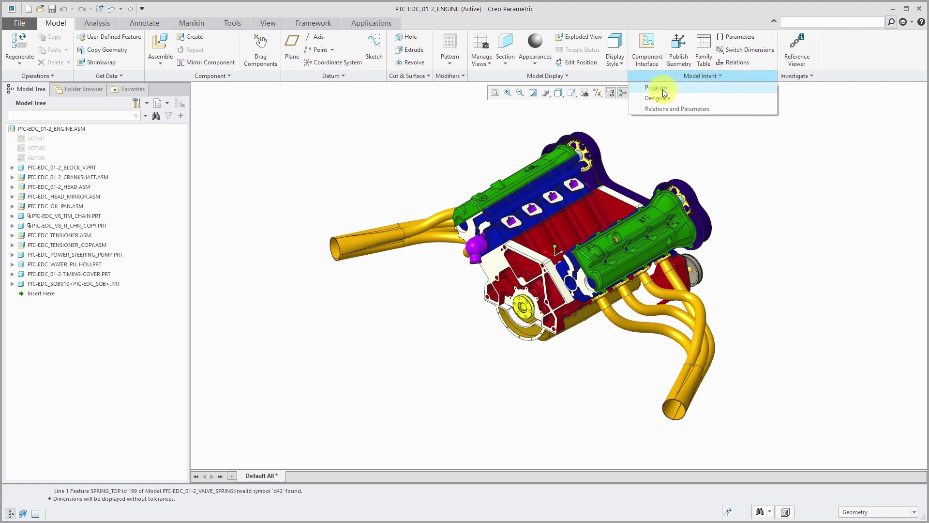
pyautogui.rightClick(674, 91)
pyautogui.click(696, 105)
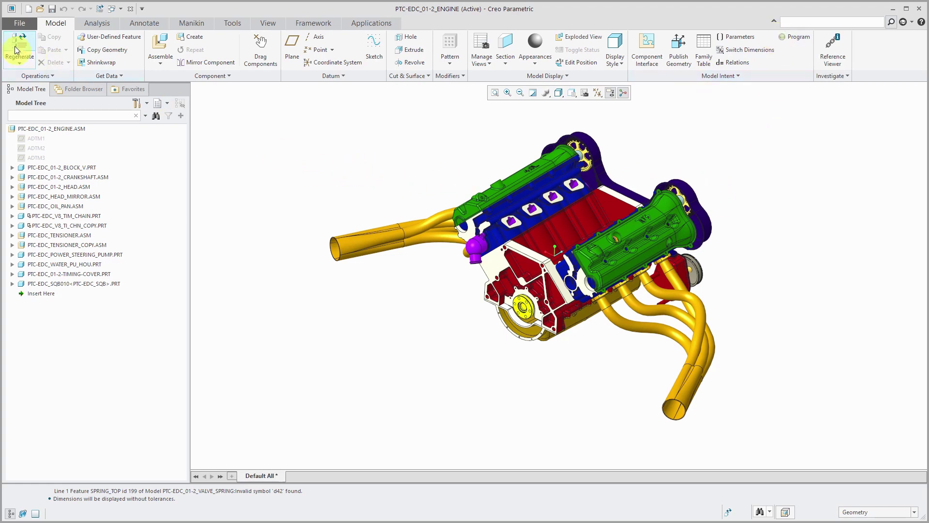
# Open Options at the Ribbon customization page and expand the Tools and View tabs in the tree
pyautogui.click(18, 23)
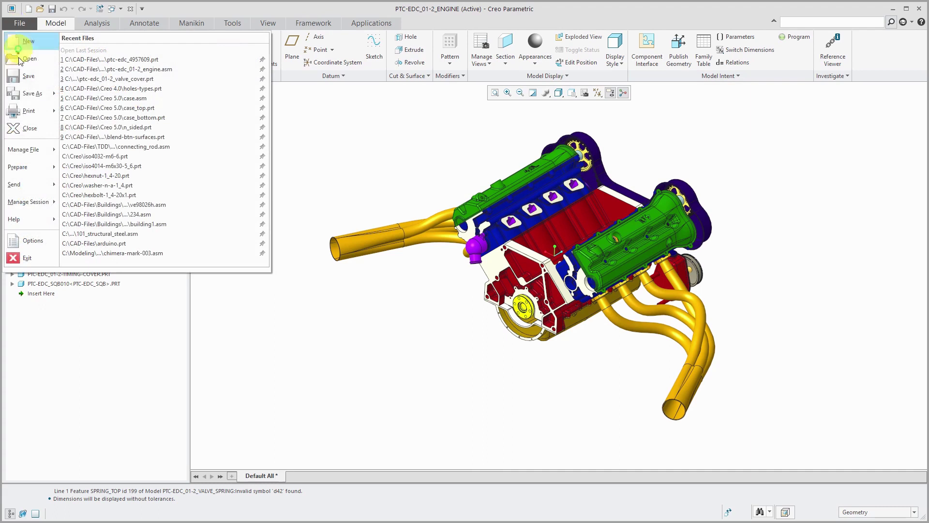
pyautogui.click(26, 242)
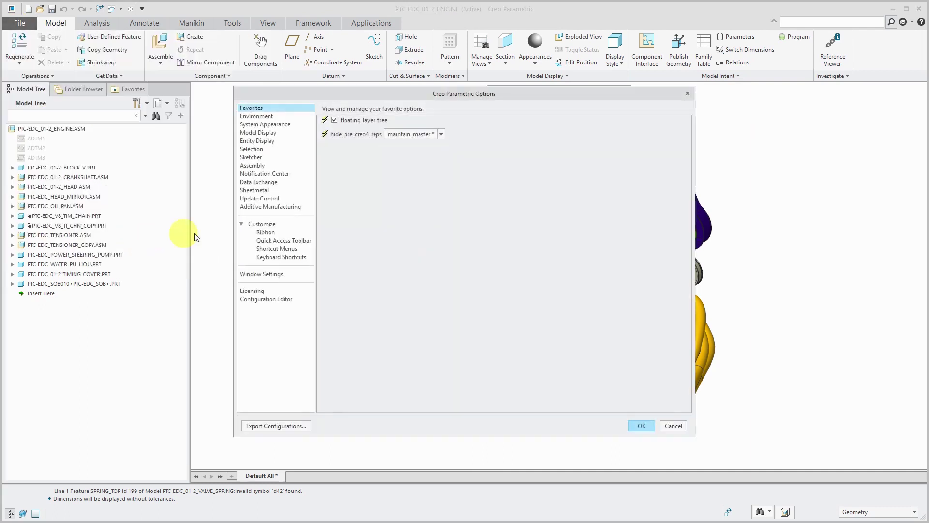
pyautogui.click(271, 234)
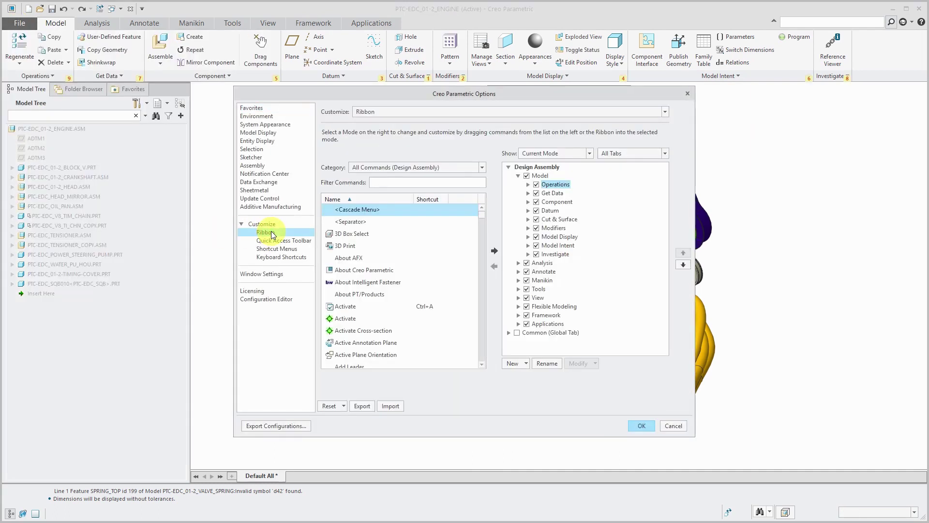
pyautogui.click(518, 289)
pyautogui.scroll(-1, 536, 290)
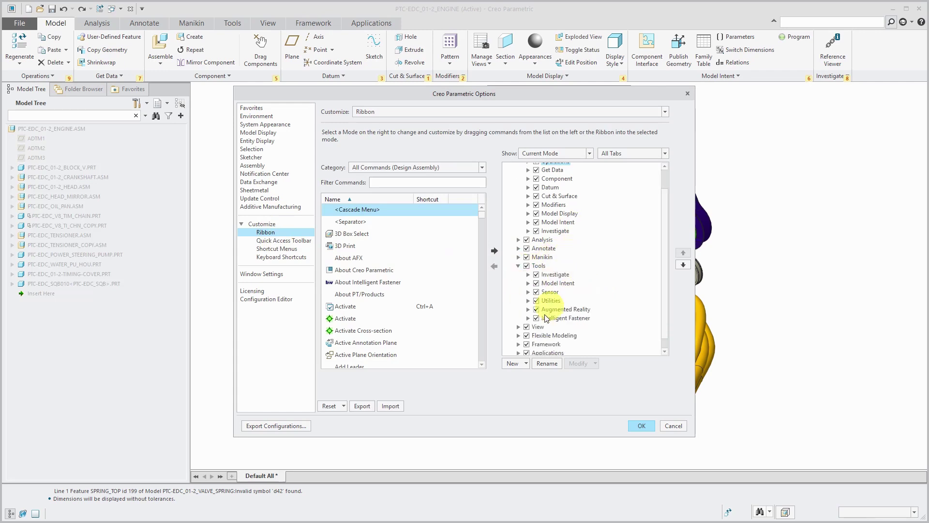
pyautogui.click(518, 326)
pyautogui.scroll(-3, 522, 301)
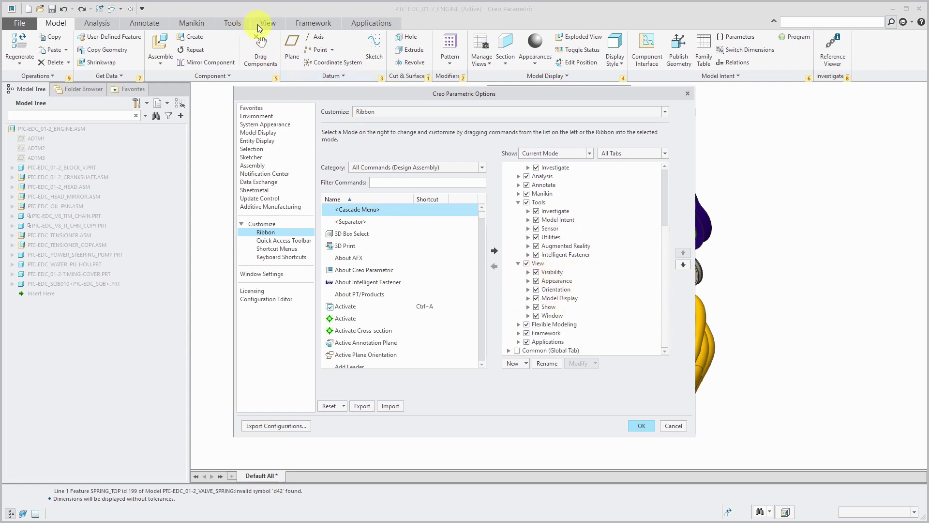
# Remove Standard Orientation from View > Orientation in the ribbon tree, then check the Orientation group's options
pyautogui.click(259, 24)
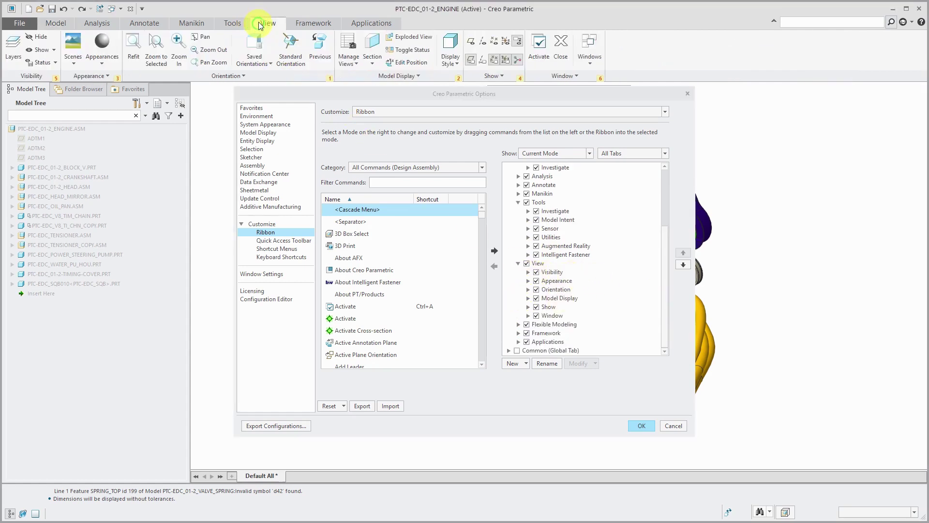
pyautogui.click(528, 289)
pyautogui.scroll(-3, 585, 298)
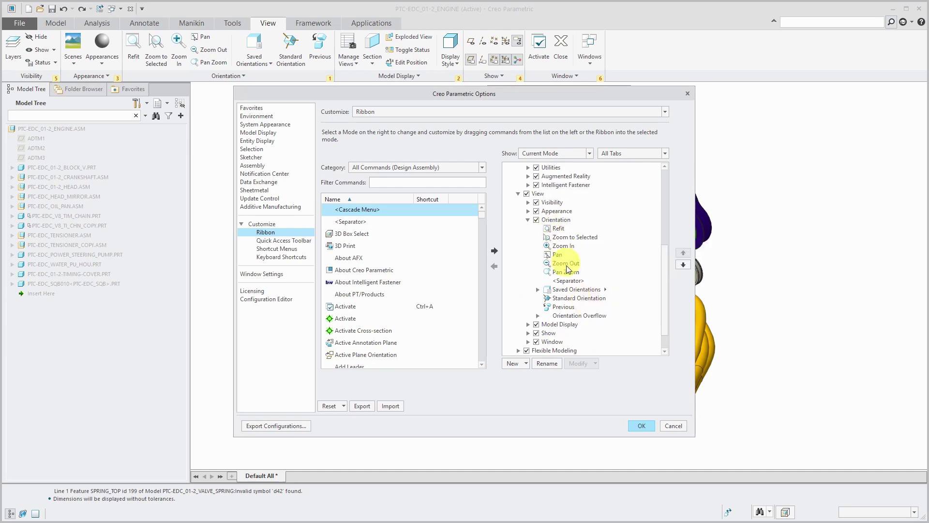
pyautogui.rightClick(582, 298)
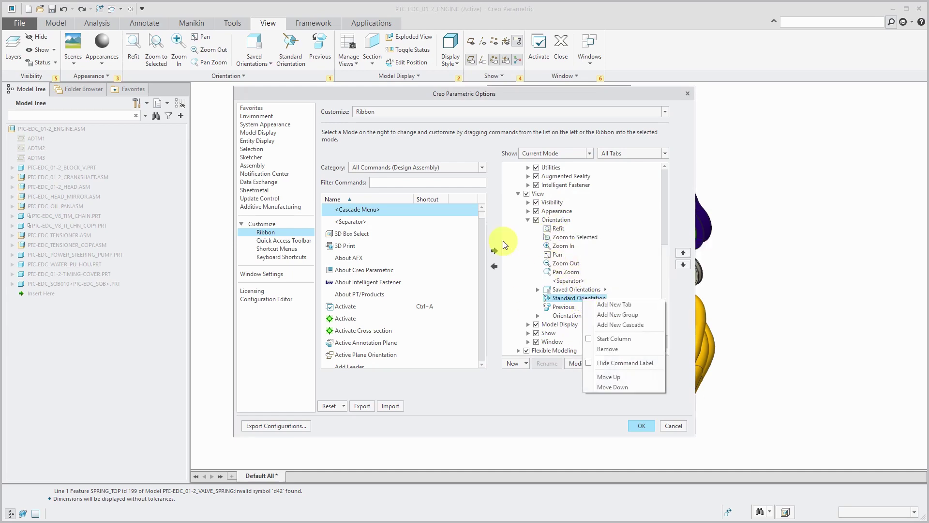
pyautogui.click(494, 265)
pyautogui.click(494, 266)
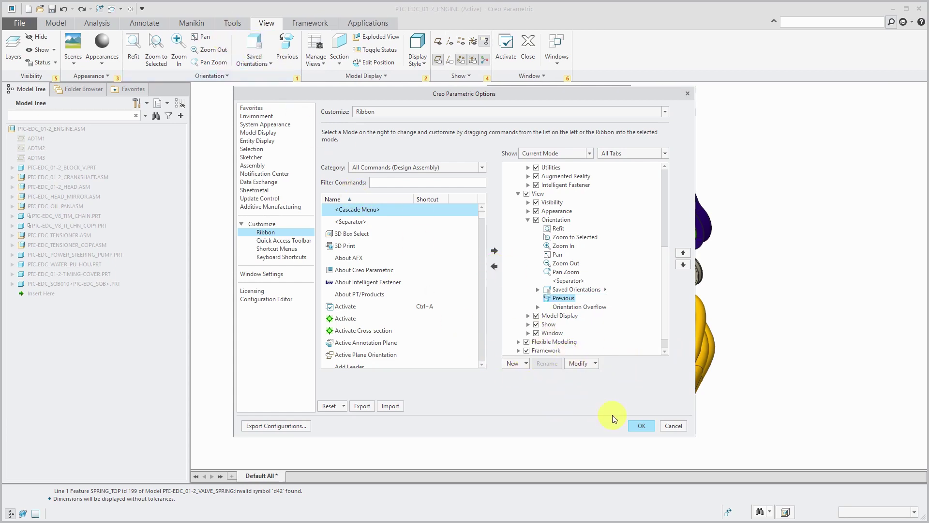
pyautogui.rightClick(560, 220)
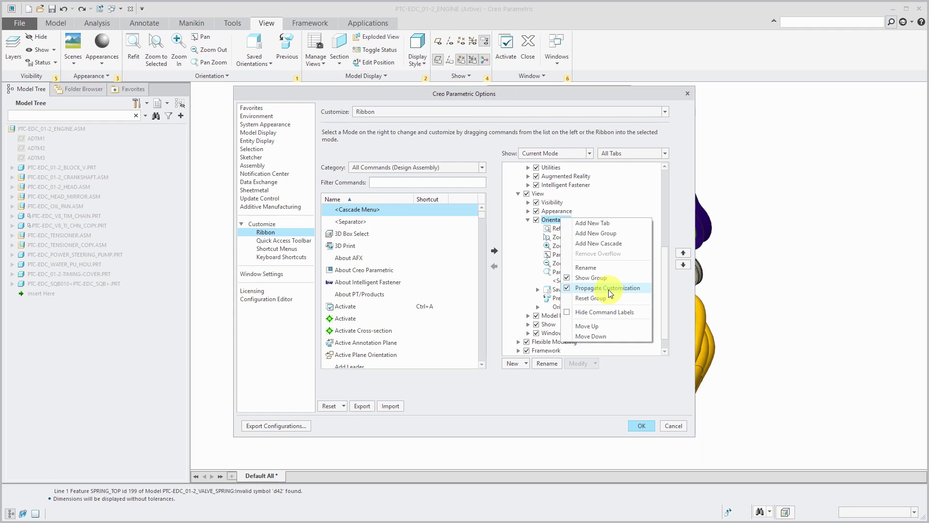
# Apply the ribbon changes, then activate VALVE_COVER.PRT and afterwards PTC-EDC_4957609.PRT
pyautogui.click(638, 424)
pyautogui.click(639, 426)
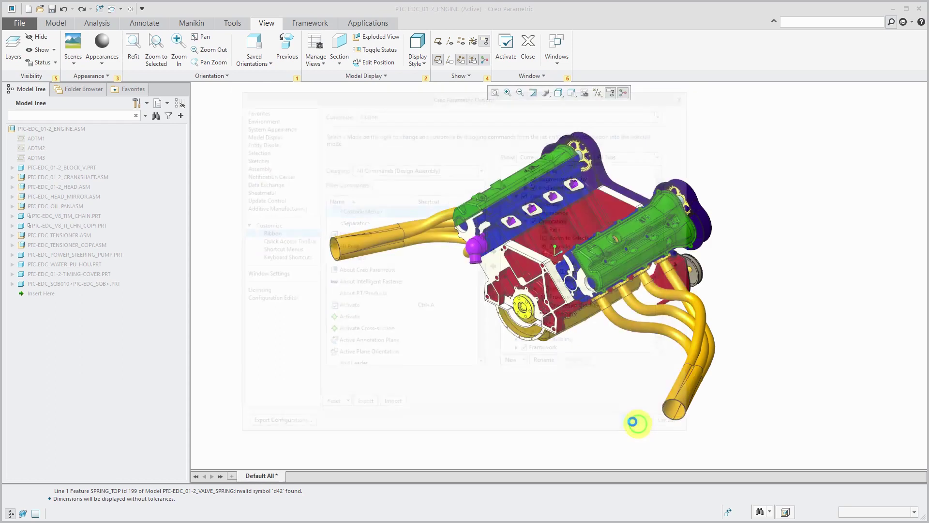
pyautogui.click(130, 10)
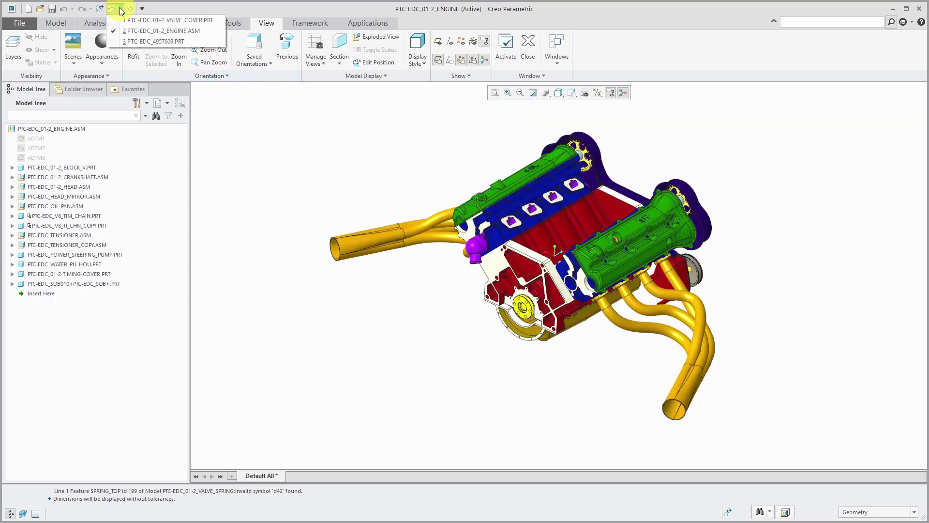
pyautogui.click(132, 23)
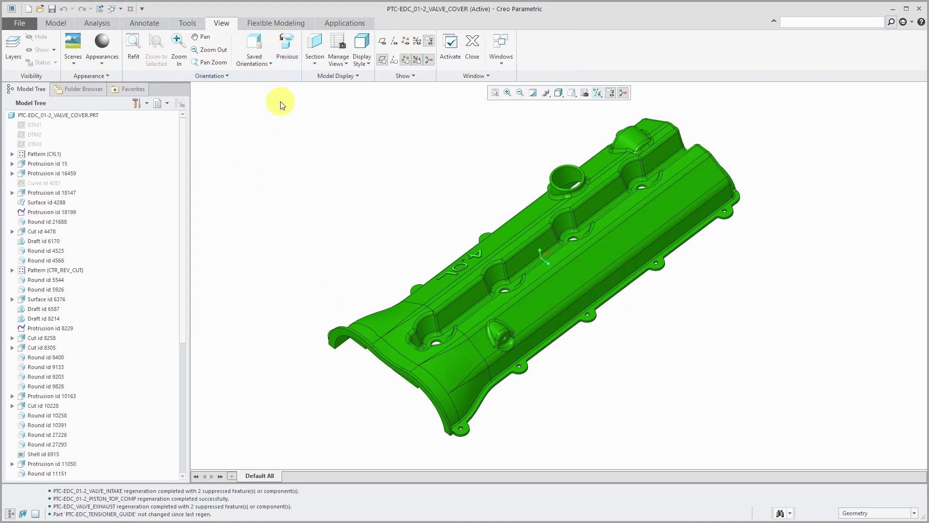
pyautogui.click(120, 9)
pyautogui.click(137, 41)
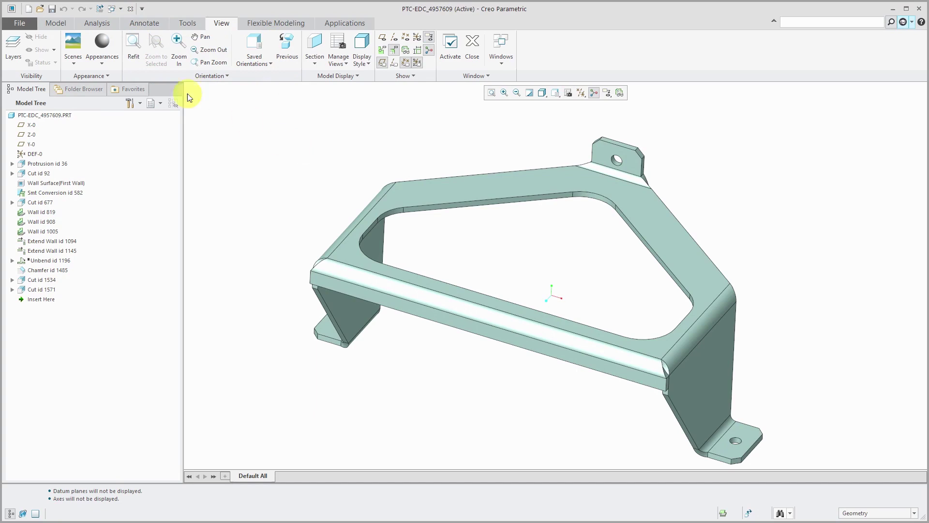
# Enable the Common global tab in Ribbon options and expand it to show its Common (Custom) group
pyautogui.click(27, 24)
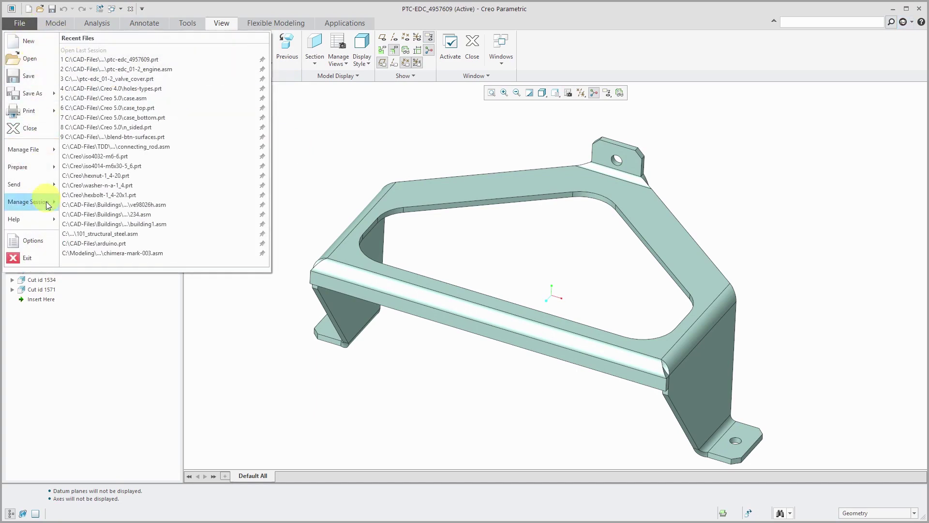
pyautogui.click(43, 239)
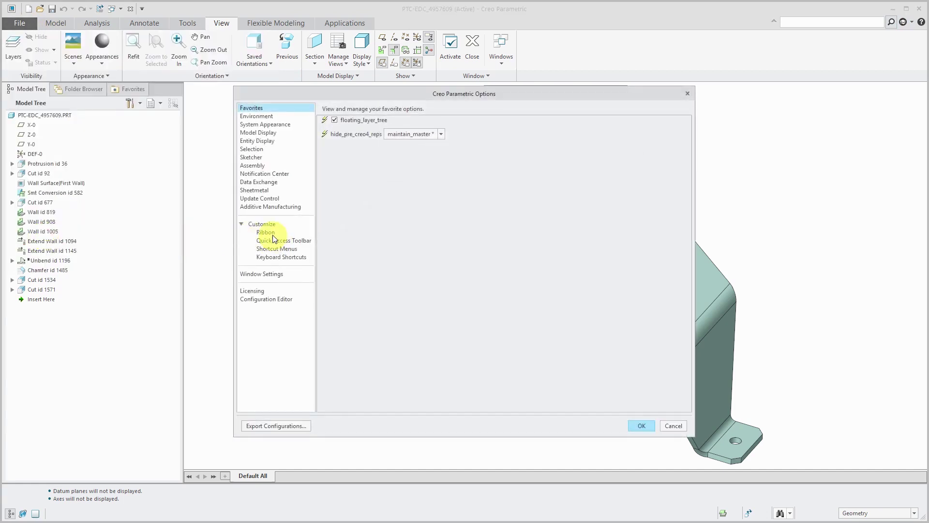
pyautogui.click(272, 234)
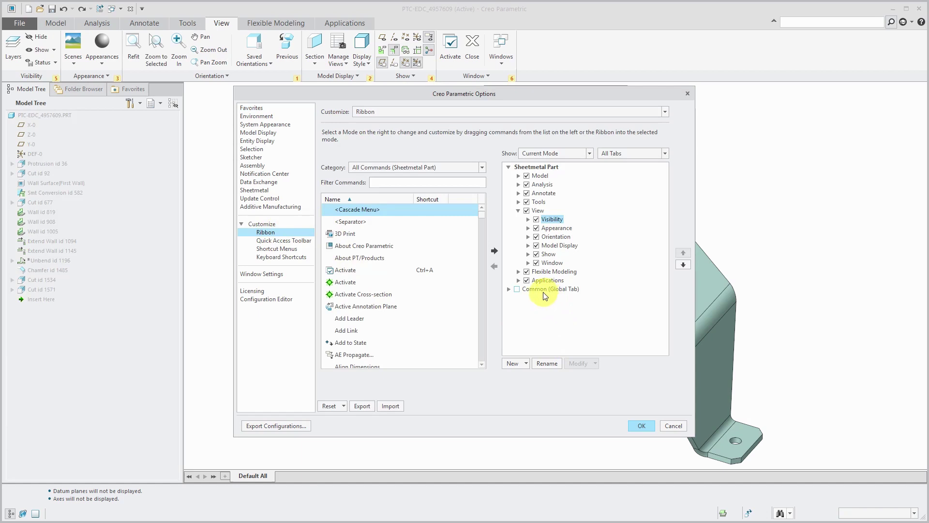
pyautogui.click(517, 289)
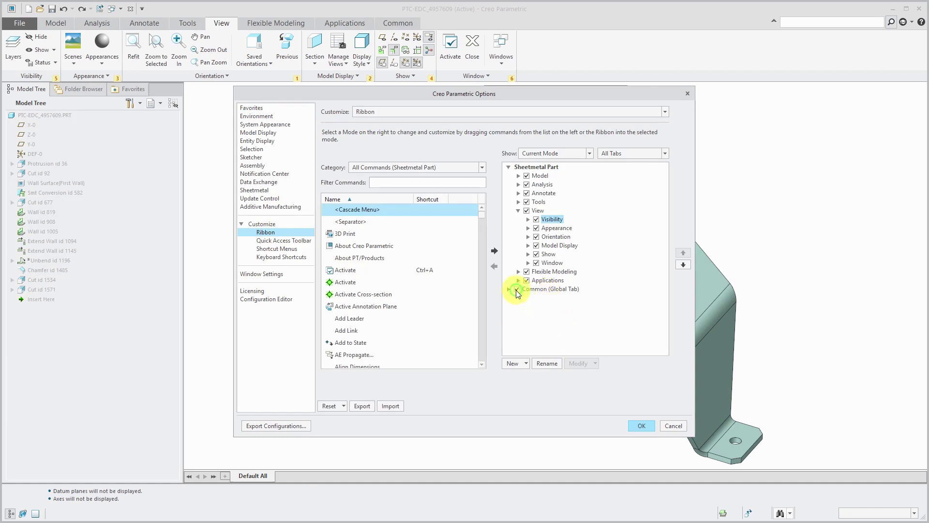
pyautogui.click(398, 24)
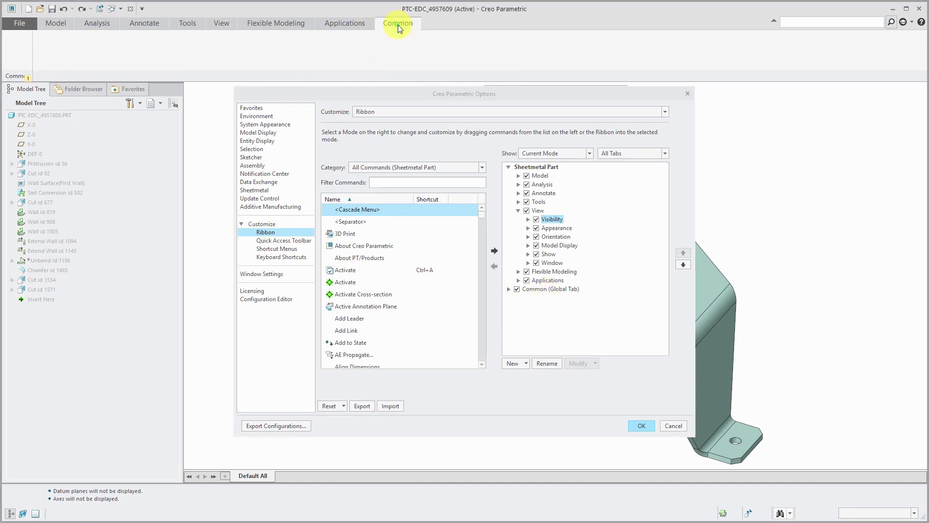
pyautogui.click(508, 289)
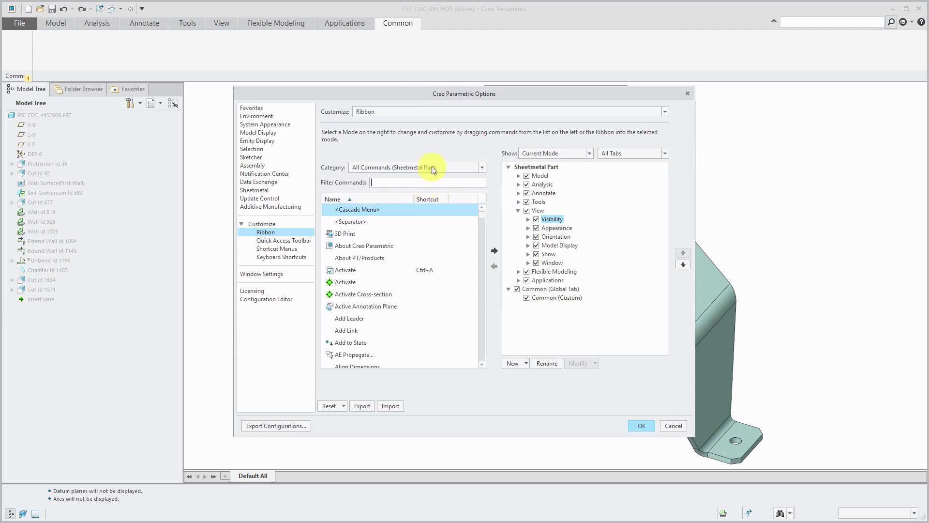
# Add Mapkeys, Server management and ModelCHECK Regenerate to Common (Custom), filtering by map, serv and modelc
pyautogui.write('map')
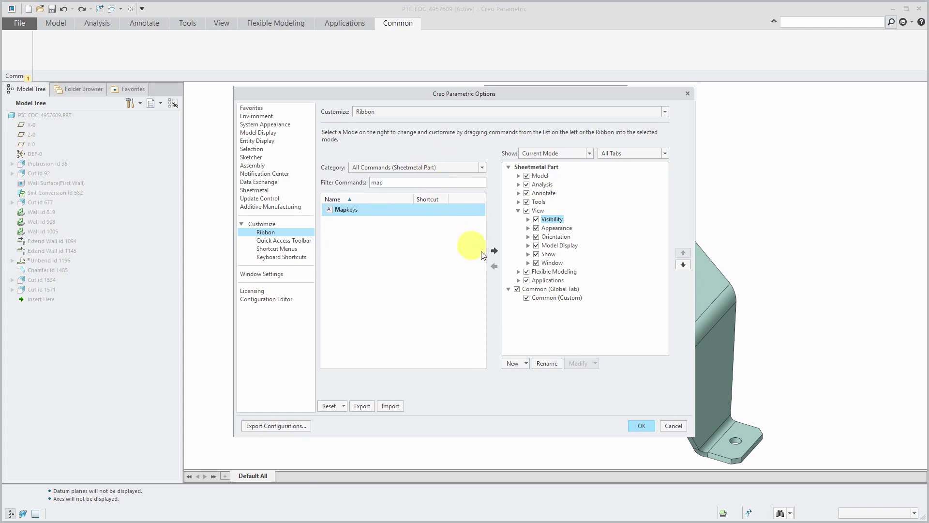
pyautogui.click(537, 297)
pyautogui.click(494, 251)
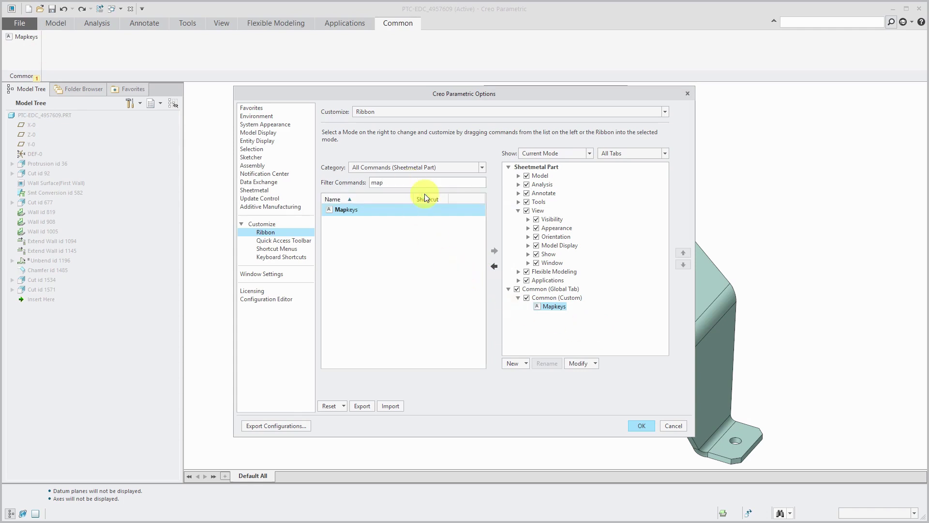
pyautogui.press('BackSpace')
pyautogui.press('BackSpace')
pyautogui.press('BackSpace')
pyautogui.write('ser')
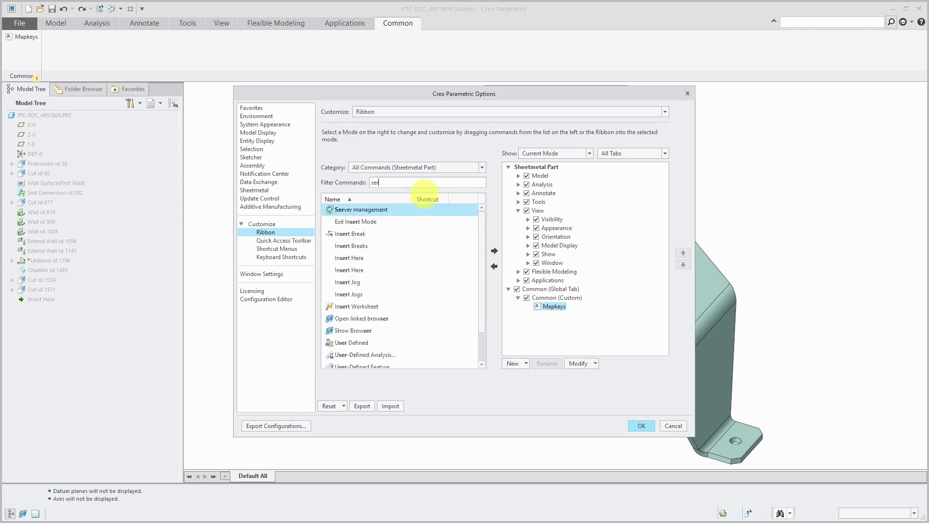
pyautogui.write('v')
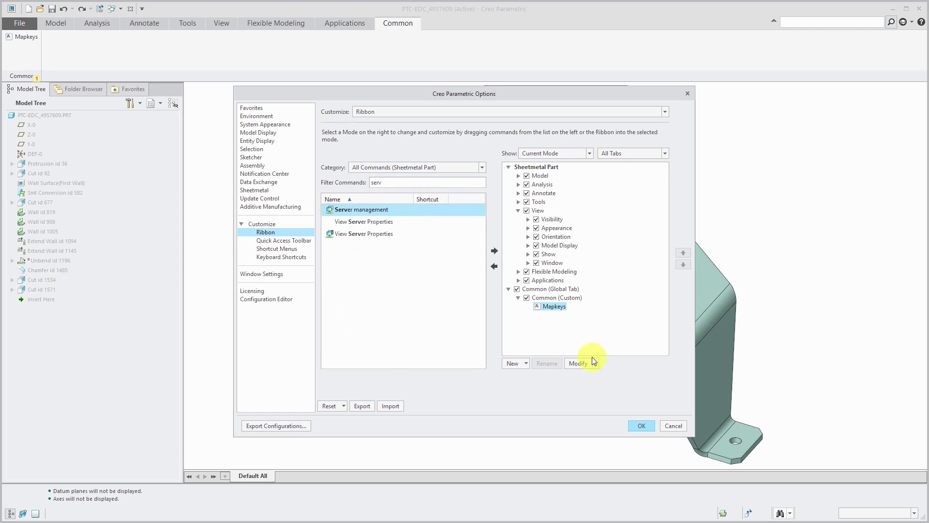
pyautogui.click(494, 251)
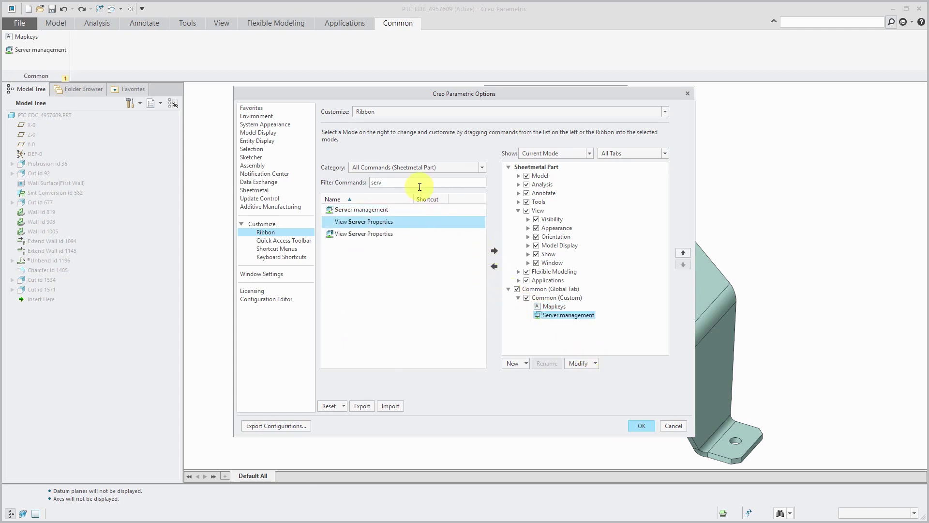
pyautogui.press('BackSpace')
pyautogui.press('BackSpace')
pyautogui.press('BackSpace')
pyautogui.press('BackSpace')
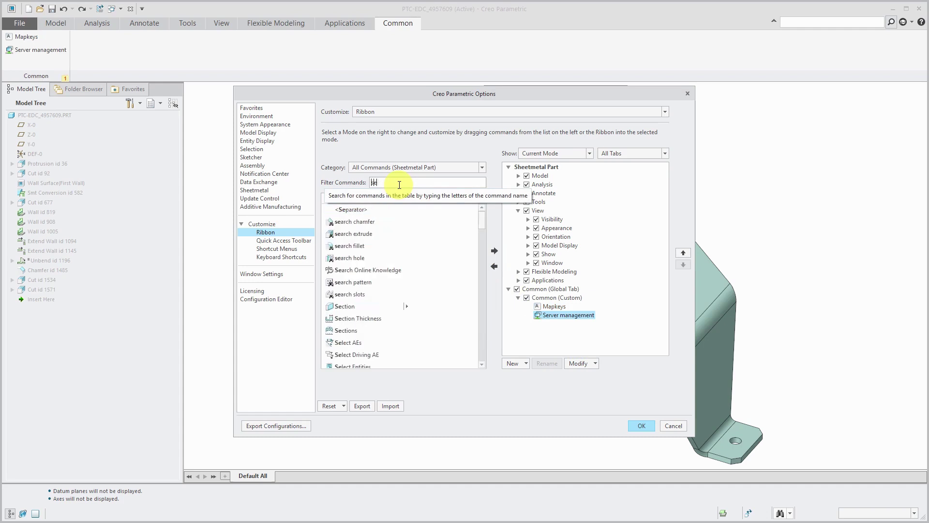
pyautogui.write('model')
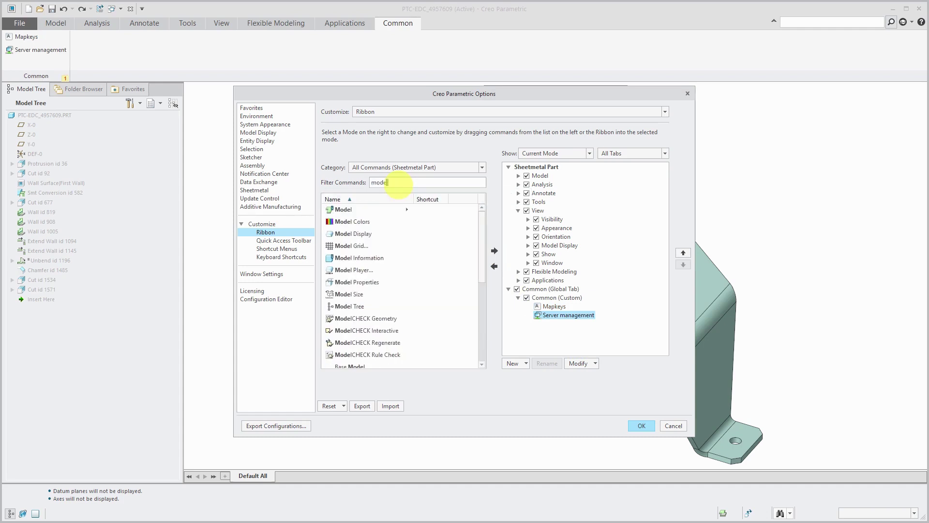
pyautogui.write('c')
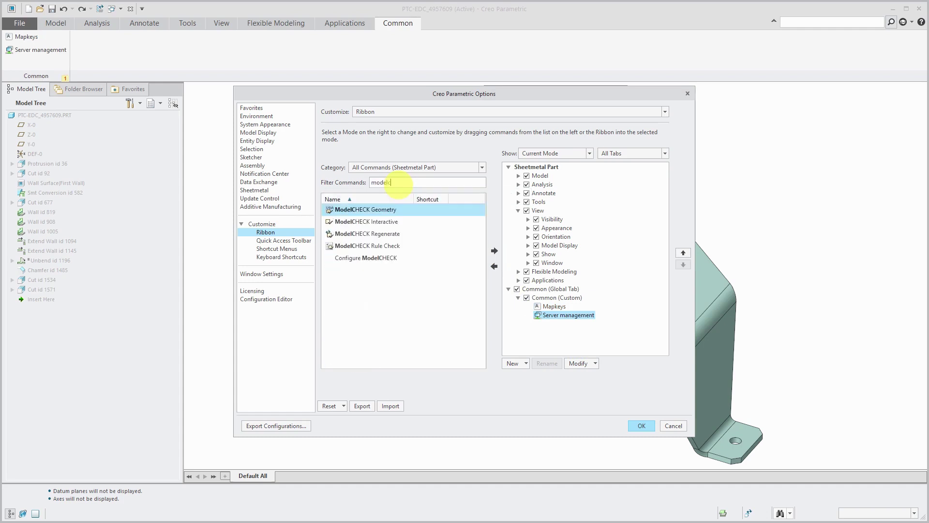
pyautogui.click(382, 233)
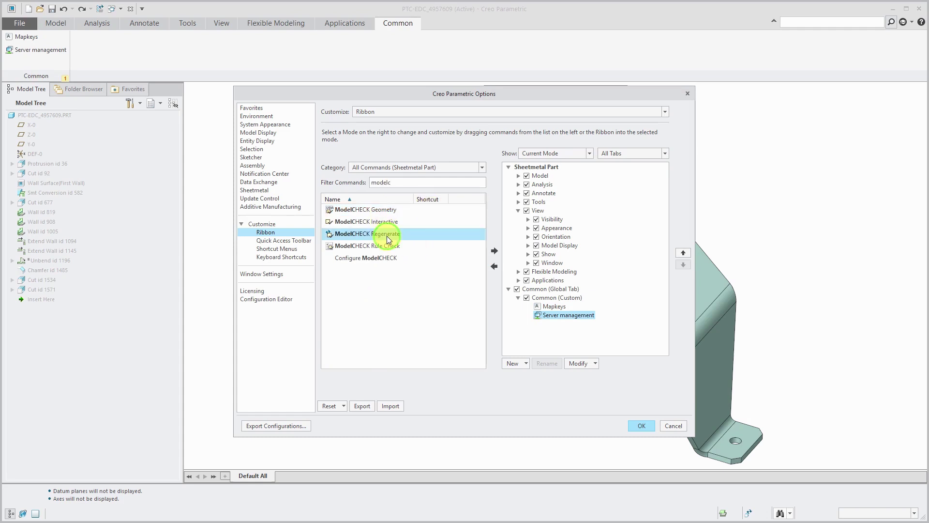
pyautogui.click(494, 251)
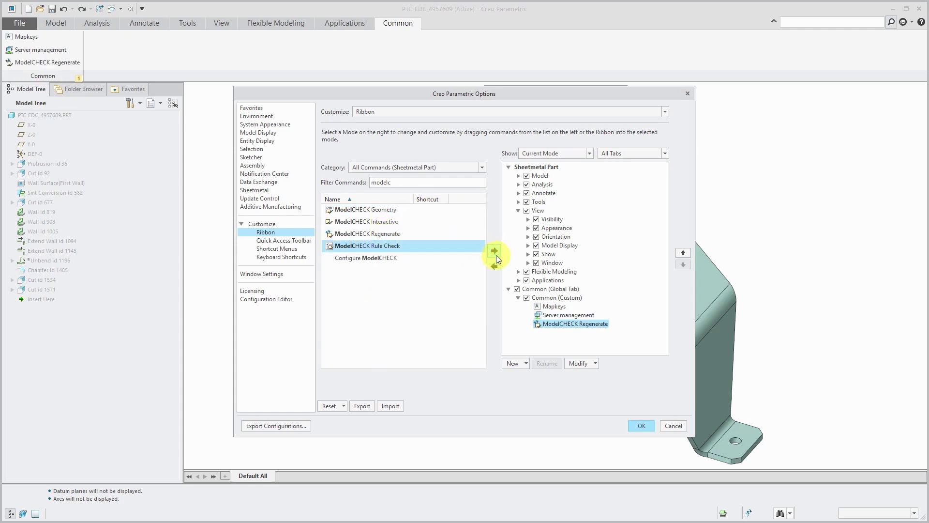
# Set Mapkeys and Server management to the Large Button style in the Common group
pyautogui.click(558, 307)
pyautogui.click(596, 363)
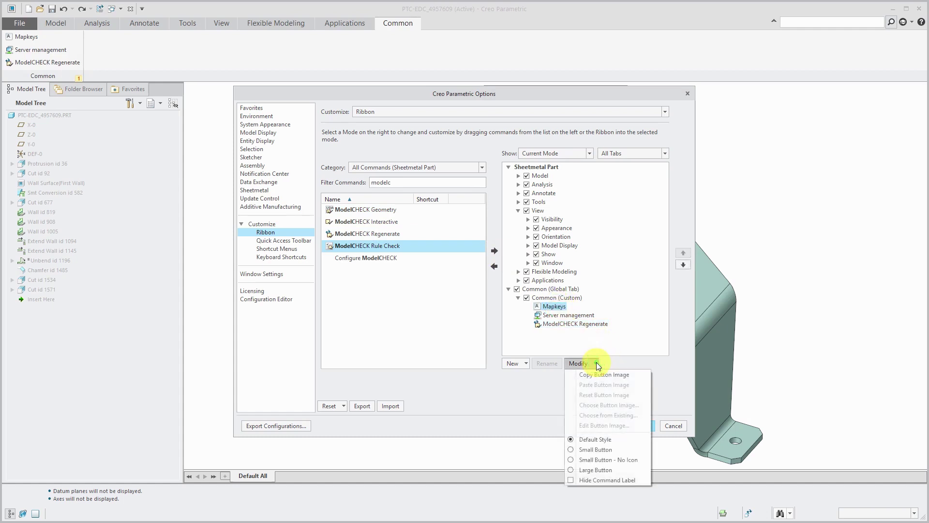
pyautogui.click(596, 469)
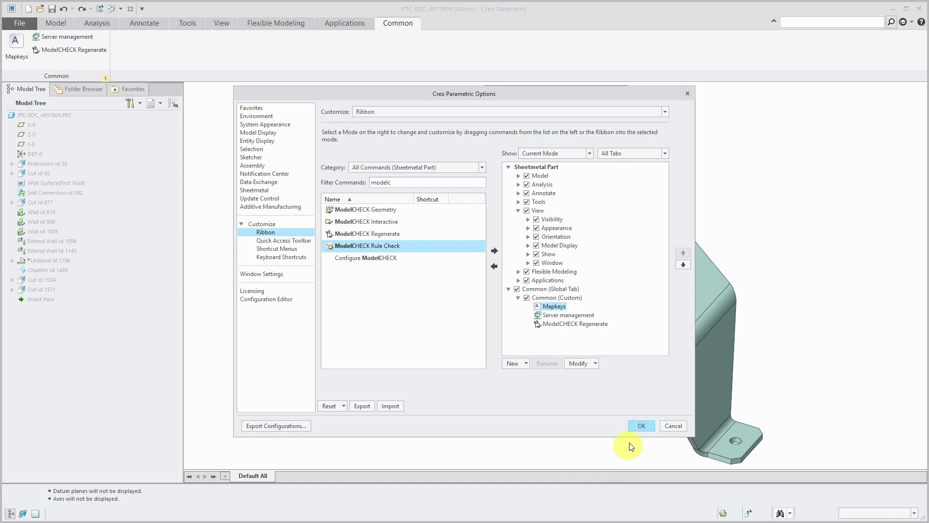
pyautogui.click(569, 315)
pyautogui.click(594, 363)
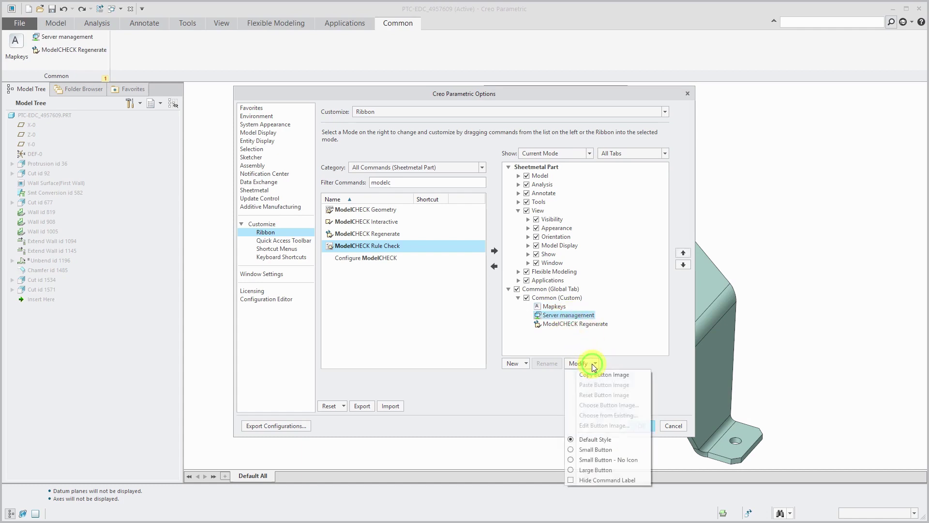
pyautogui.click(605, 469)
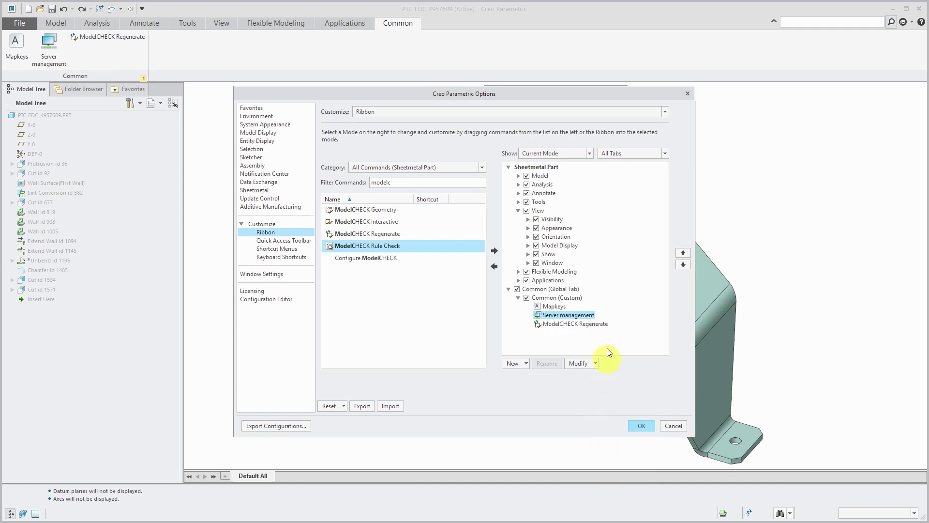
# Rename the Common global tab to 'Commands' and close Options with OK
pyautogui.click(550, 289)
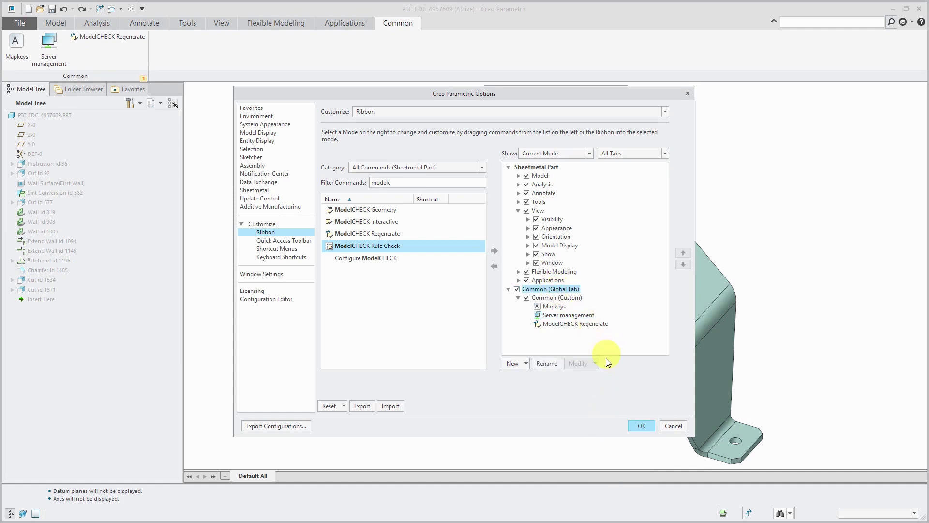
pyautogui.click(548, 362)
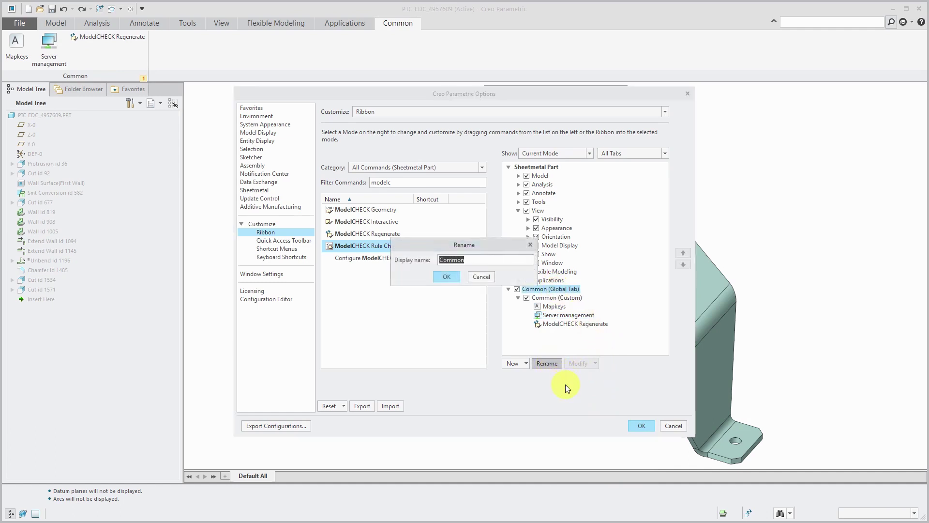
pyautogui.write('Commands')
pyautogui.click(447, 277)
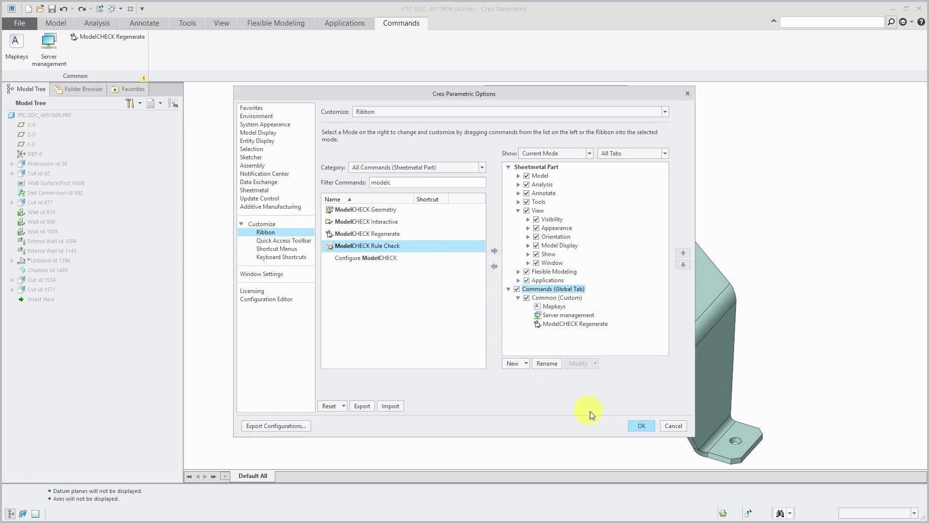
pyautogui.click(639, 426)
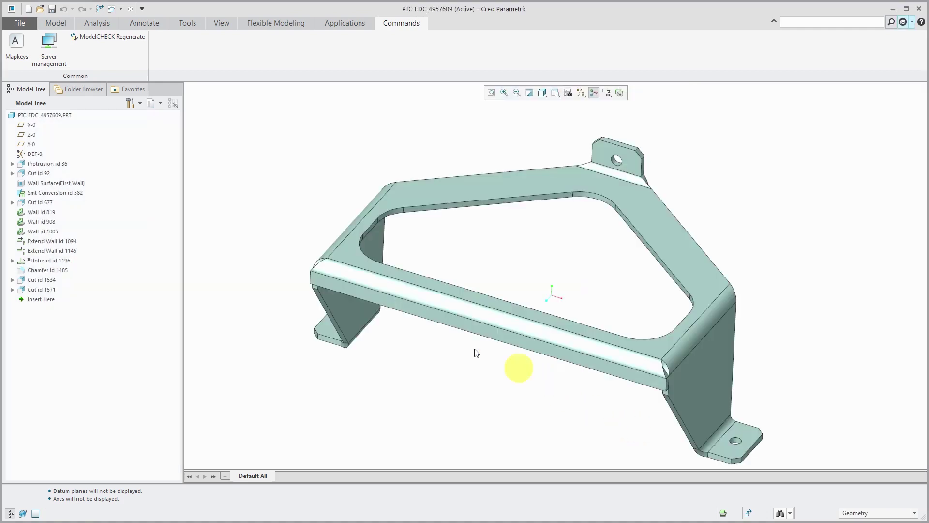
# Show the Commands tab in VALVE_COVER.PRT, then in ENGINE.ASM
pyautogui.click(121, 9)
pyautogui.click(141, 20)
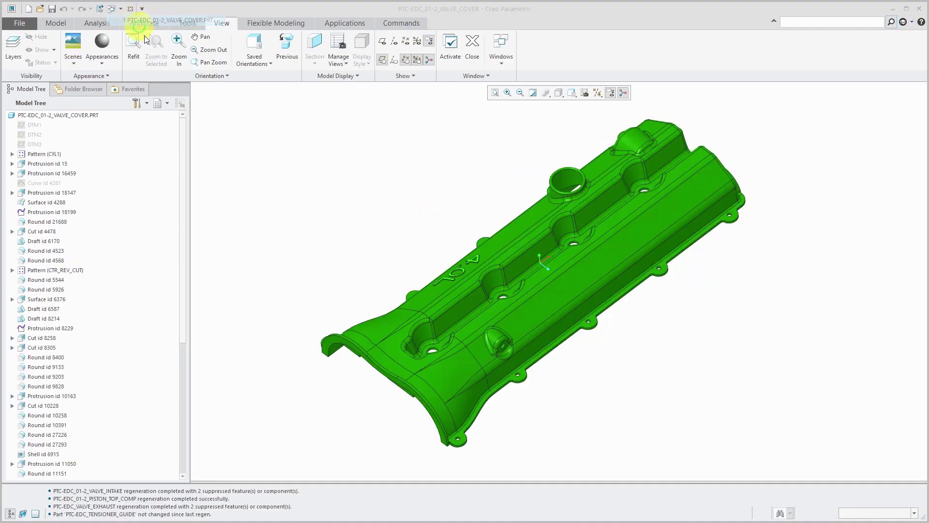
pyautogui.click(401, 23)
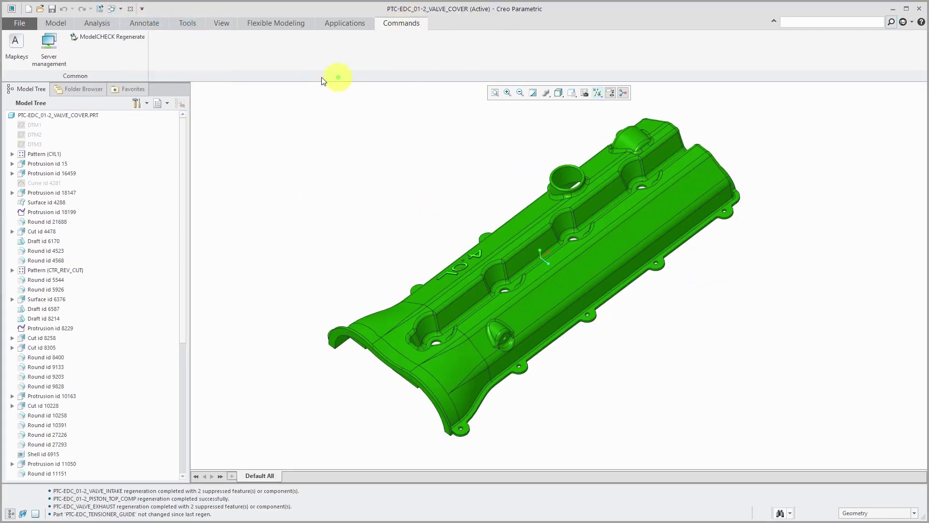
pyautogui.click(121, 10)
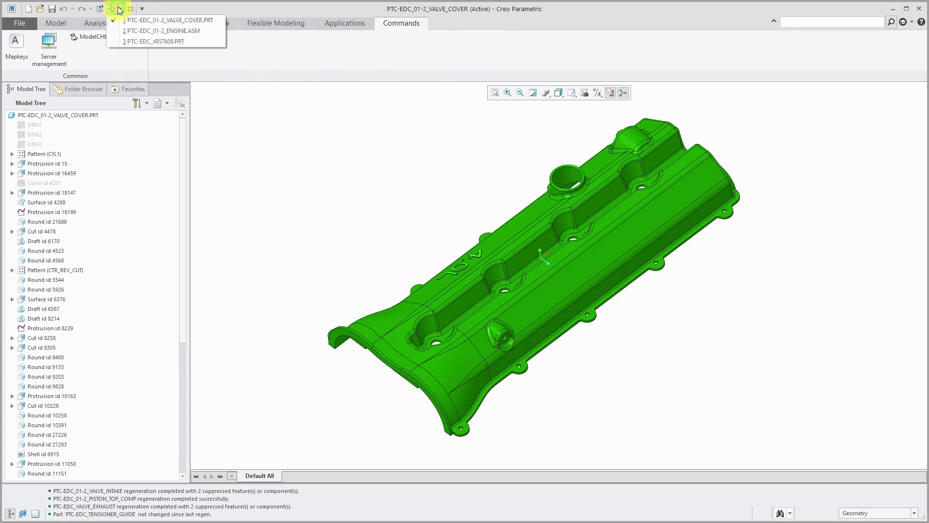
pyautogui.click(144, 30)
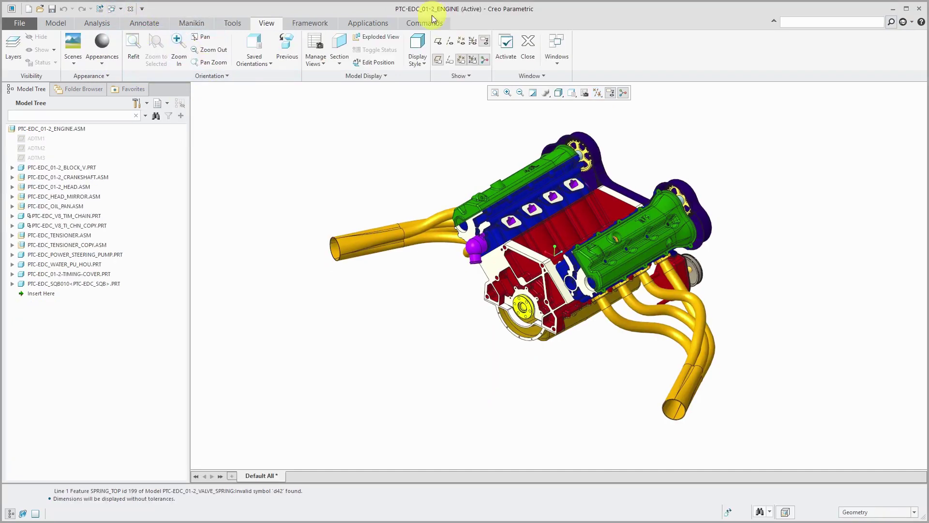
pyautogui.click(430, 22)
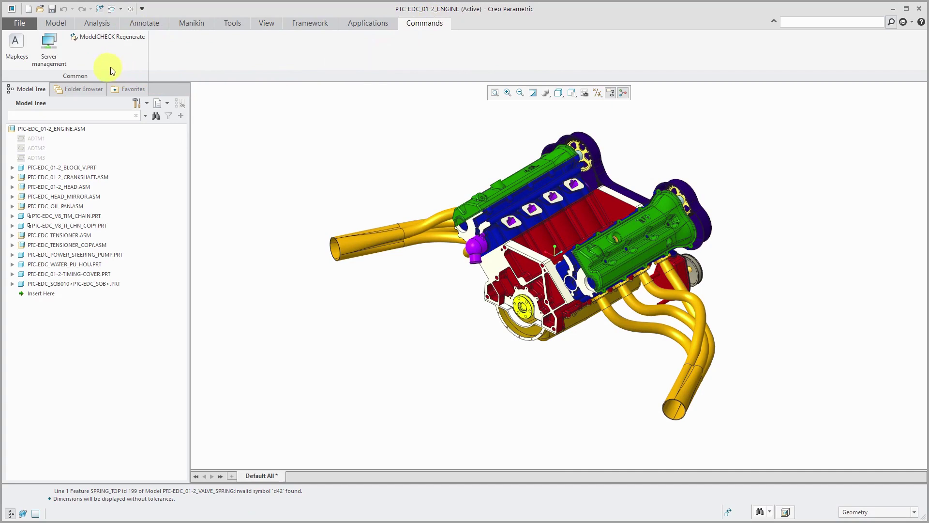